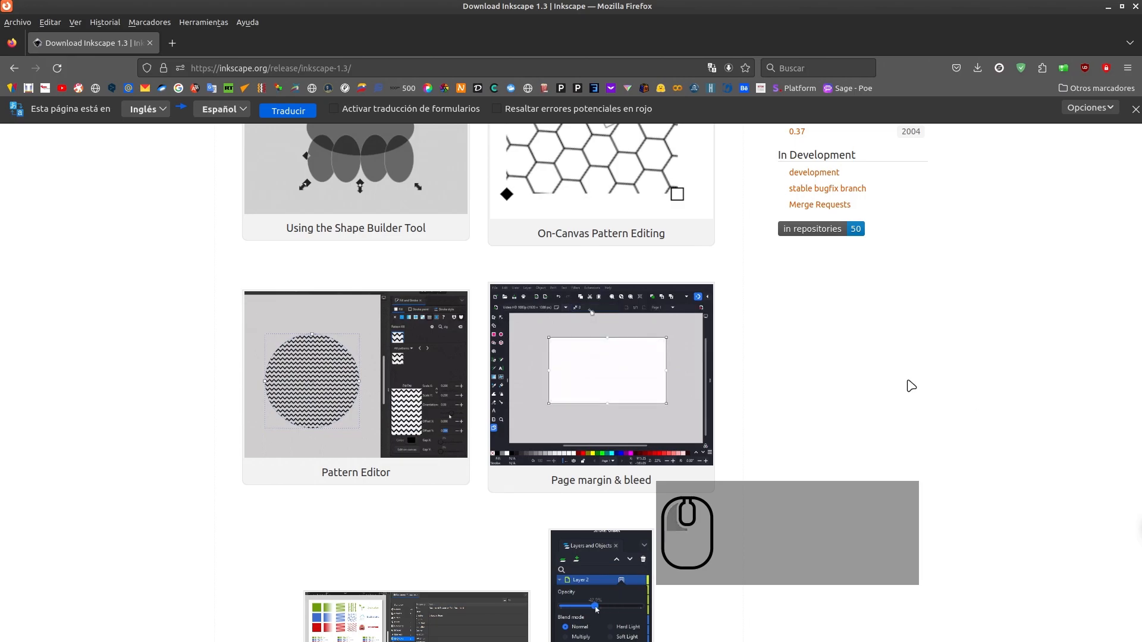
Look through the feature gallery on the Inkscape 1.3 release page, from the Shape Builder tool to Font Collections and the XML Editor
scroll(770, 369, "up", 6)
scroll(770, 370, "down", 3)
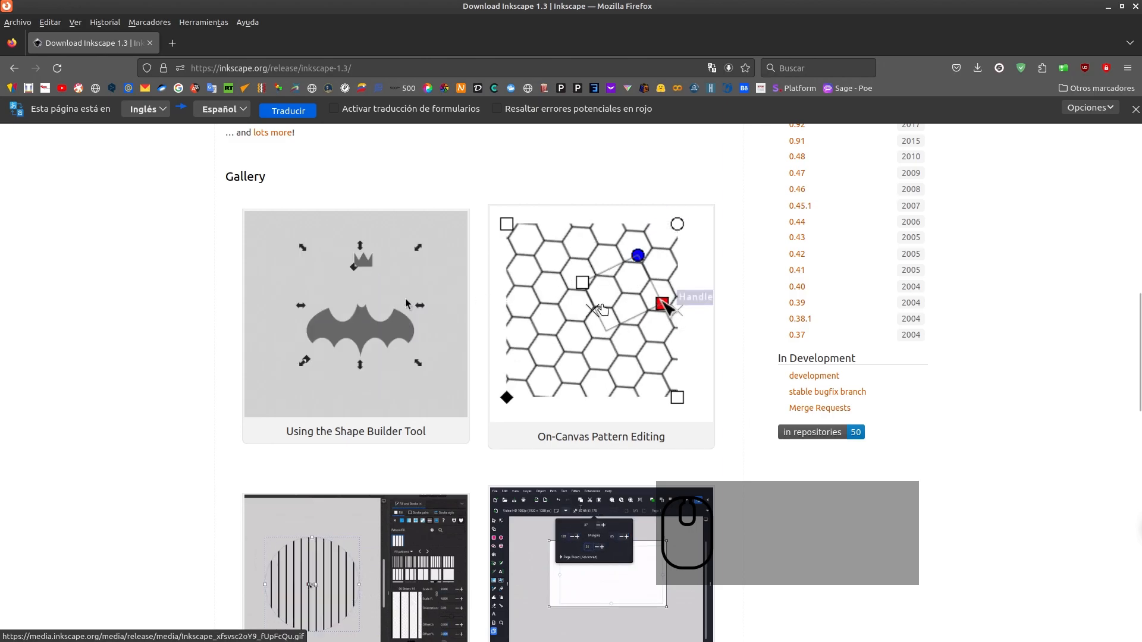
scroll(321, 315, "down", 2)
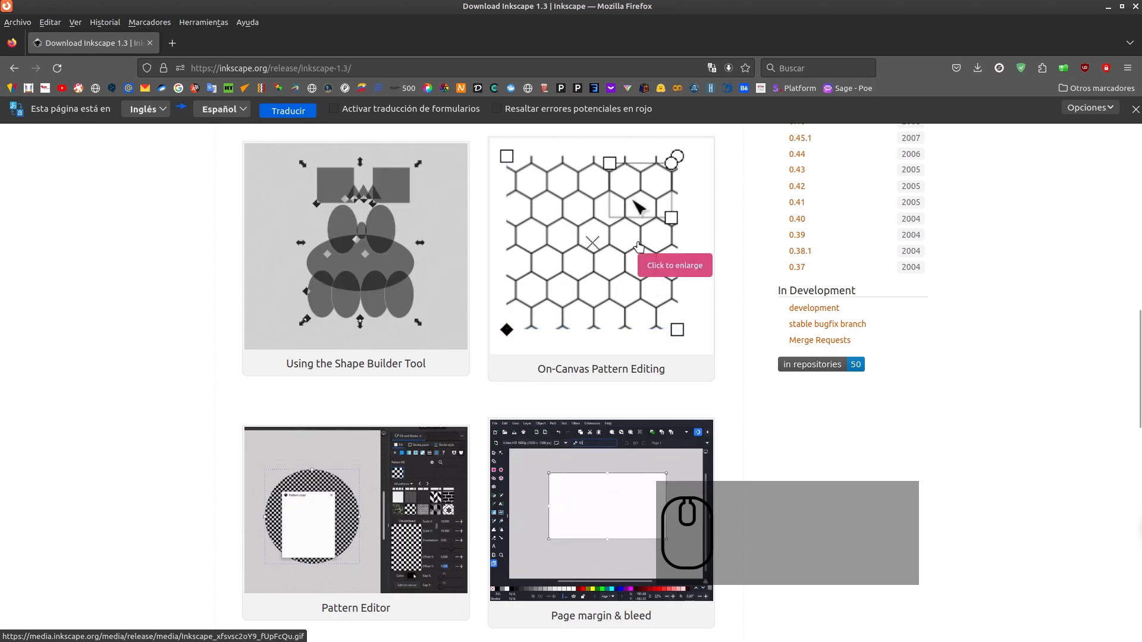
scroll(357, 357, "down", 6)
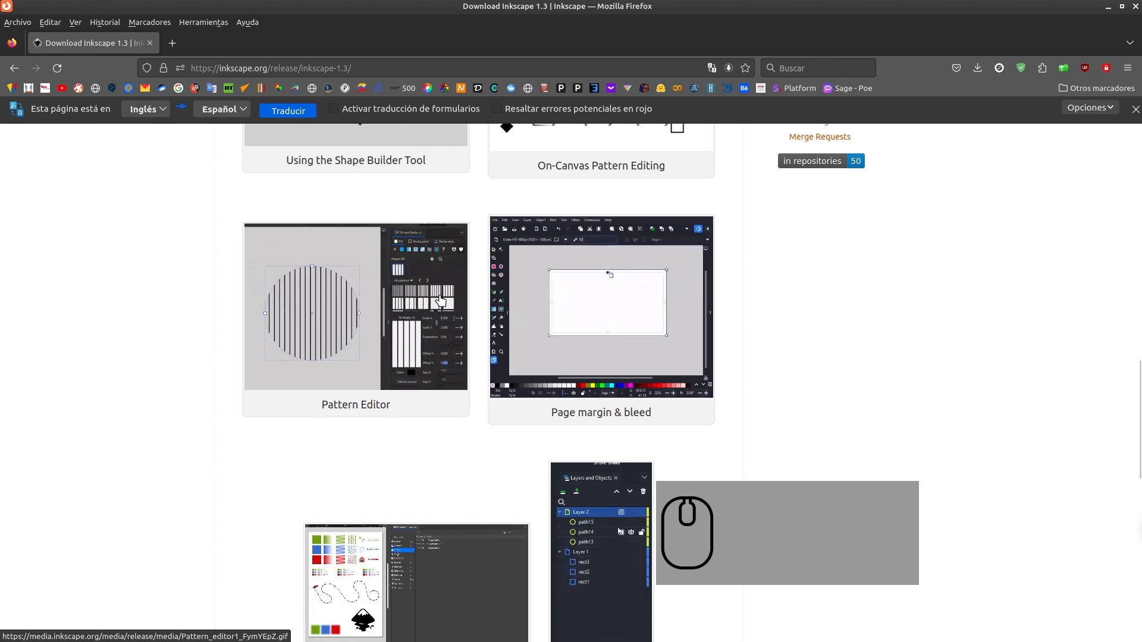
scroll(721, 337, "down", 1)
scroll(721, 338, "up", 1)
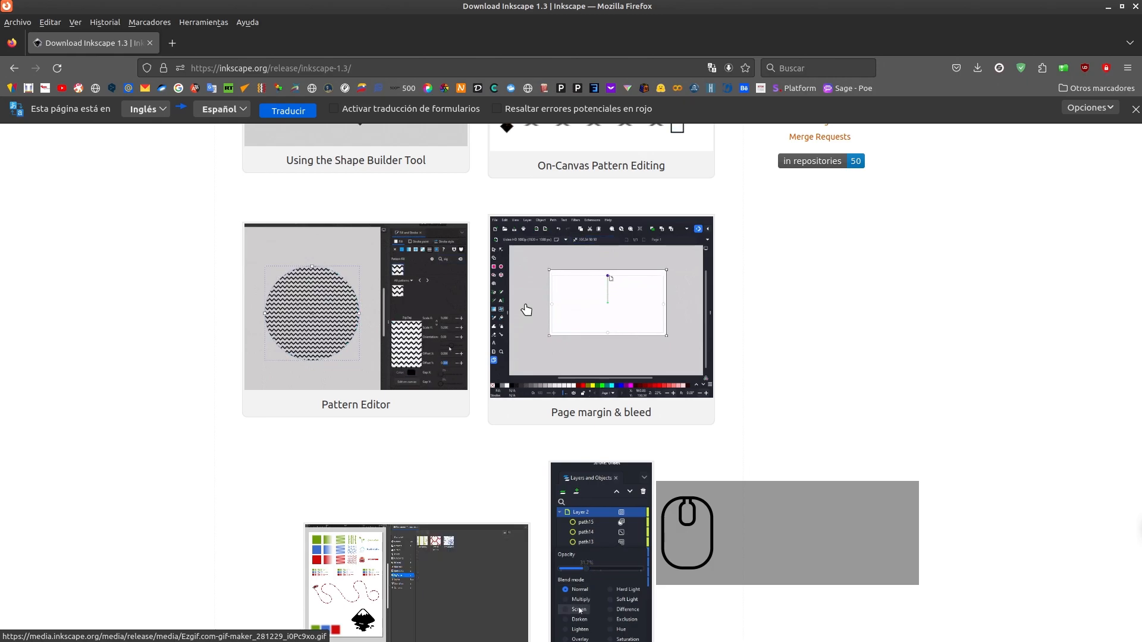
scroll(526, 316, "down", 8)
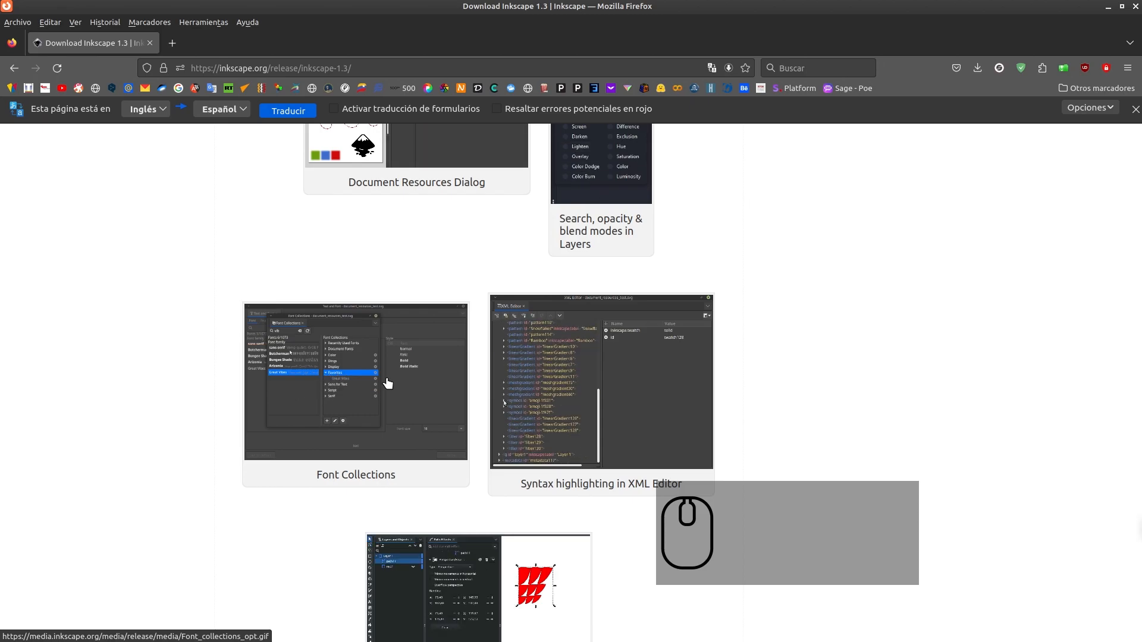
scroll(643, 387, "up", 4)
scroll(724, 357, "down", 3)
scroll(583, 438, "down", 4)
scroll(686, 355, "up", 6)
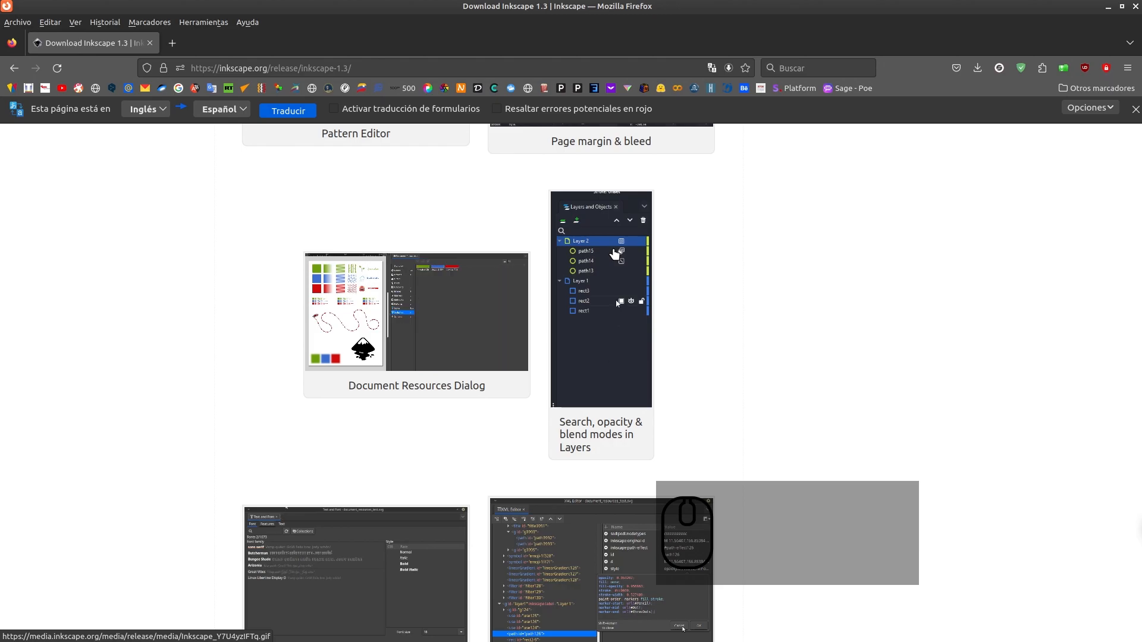
scroll(662, 285, "up", 10)
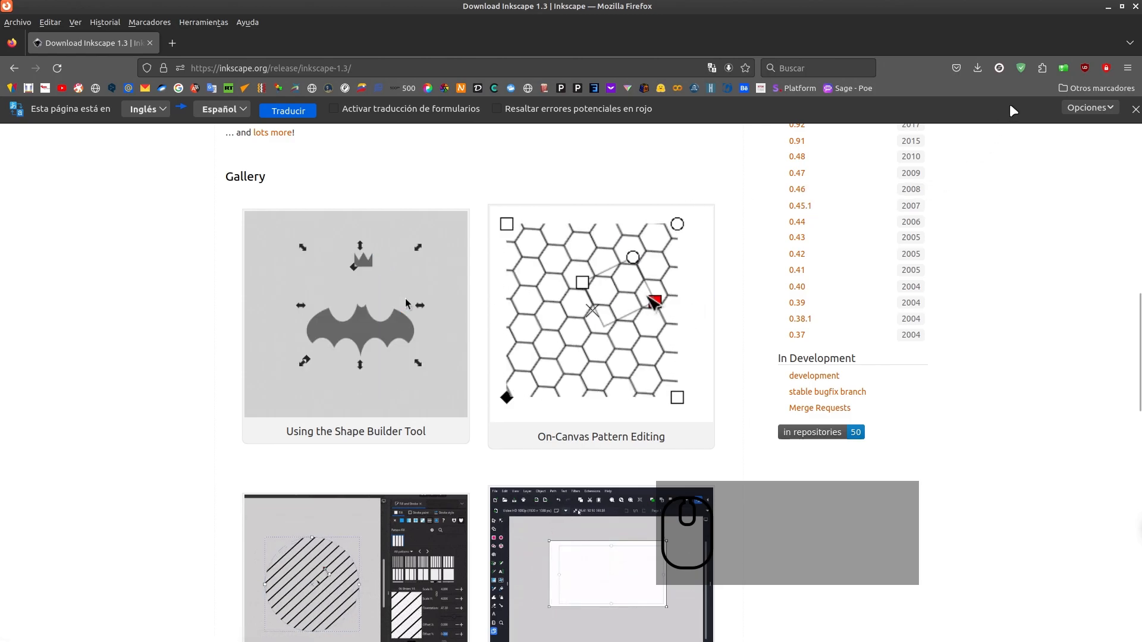
Switch to Inkscape, create a new document and draw thirteen overlapping ellipses of varied sizes across the upper part of the page
left_click(1108, 8)
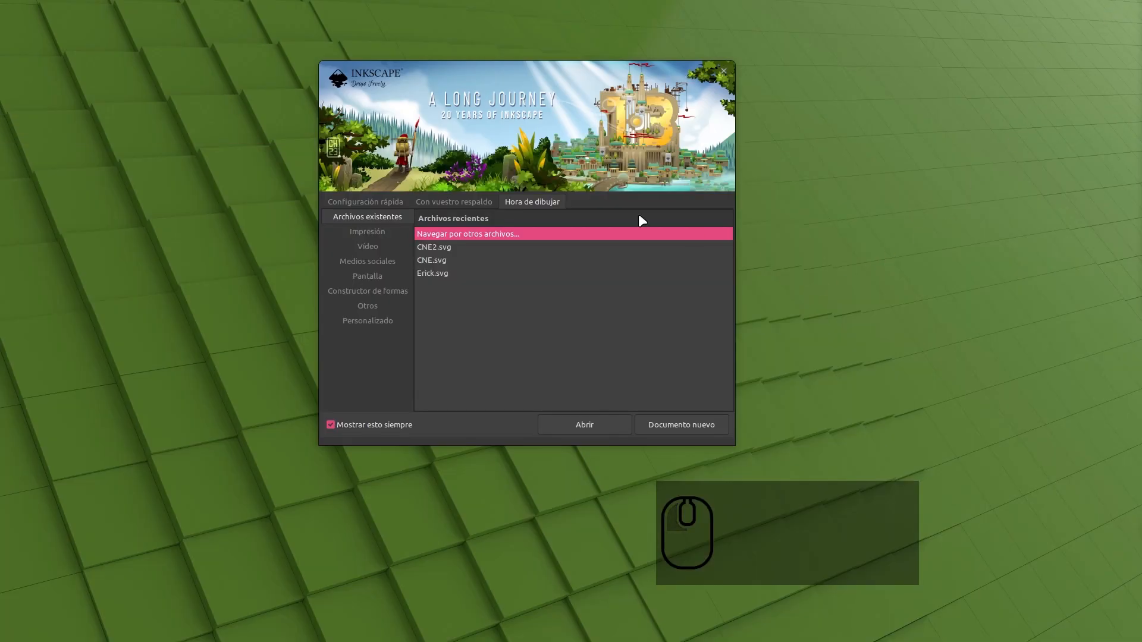
left_click(673, 418)
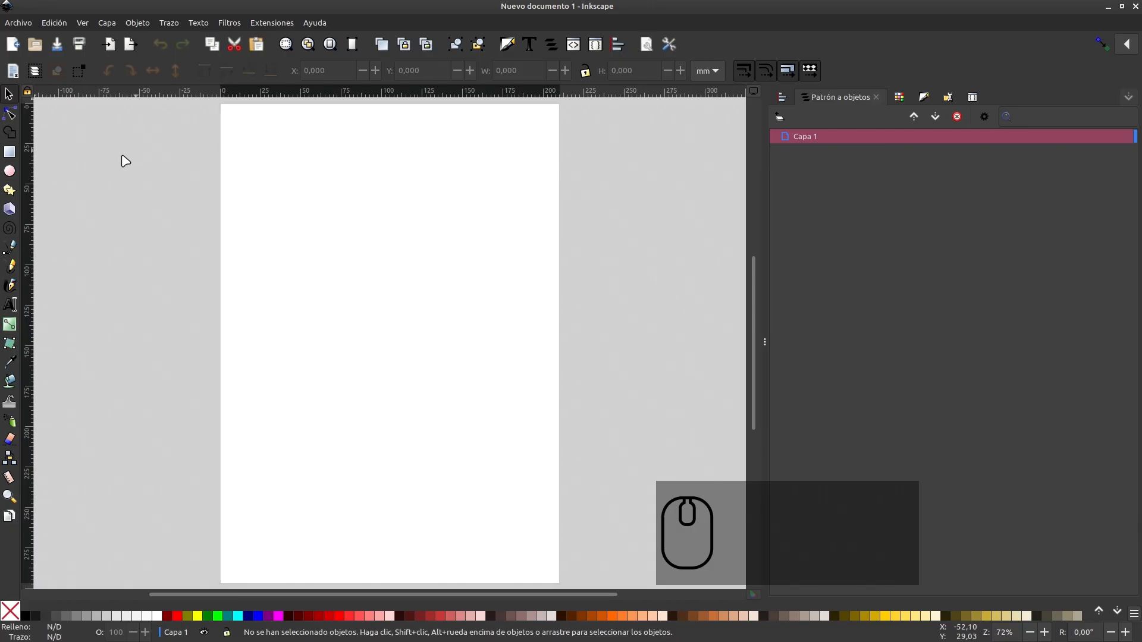
left_click(9, 171)
left_click_drag(262, 142, 361, 224)
left_click_drag(320, 184, 402, 280)
left_click_drag(270, 209, 359, 295)
mouse_move(336, 251)
left_mouse_down()
mouse_move(428, 324)
mouse_move(427, 344)
left_mouse_up()
left_click_drag(306, 276, 377, 344)
left_click_drag(361, 212, 461, 293)
left_click_drag(352, 154, 451, 230)
left_click_drag(330, 311, 416, 405)
left_click_drag(390, 277, 494, 389)
left_click_drag(354, 275, 406, 325)
mouse_move(320, 232)
left_mouse_down()
mouse_move(392, 274)
mouse_move(329, 288)
mouse_move(364, 320)
left_mouse_up()
left_click_drag(393, 239, 444, 310)
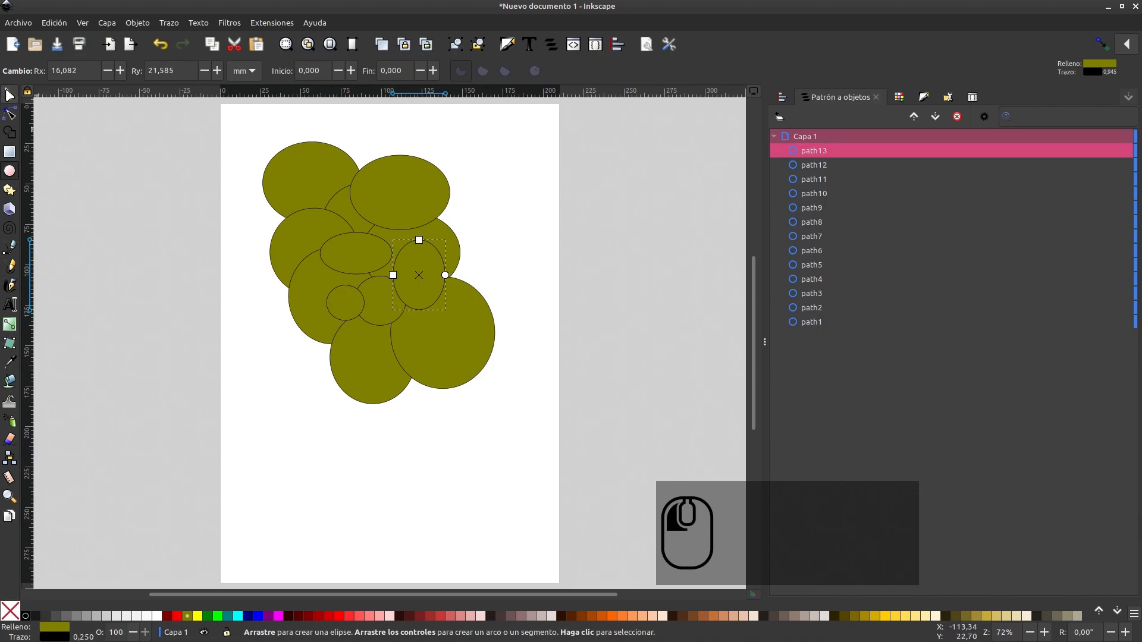
Select all thirteen ellipses and break them into fragments with the Shape Builder tool
key("s")
left_click(157, 263)
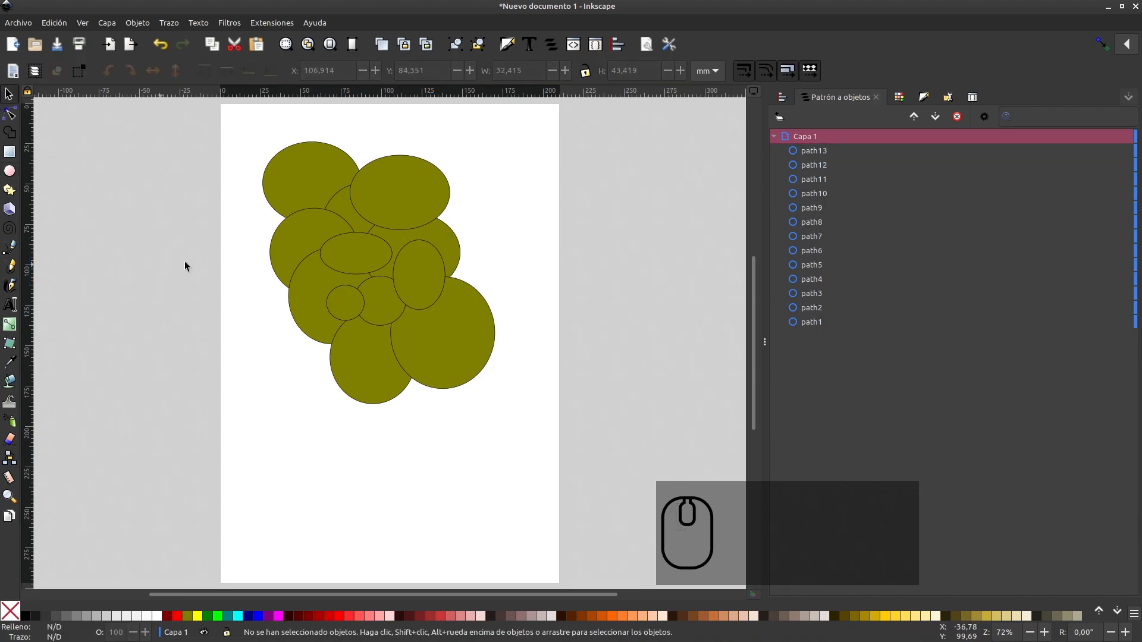
left_click_drag(218, 122, 578, 494)
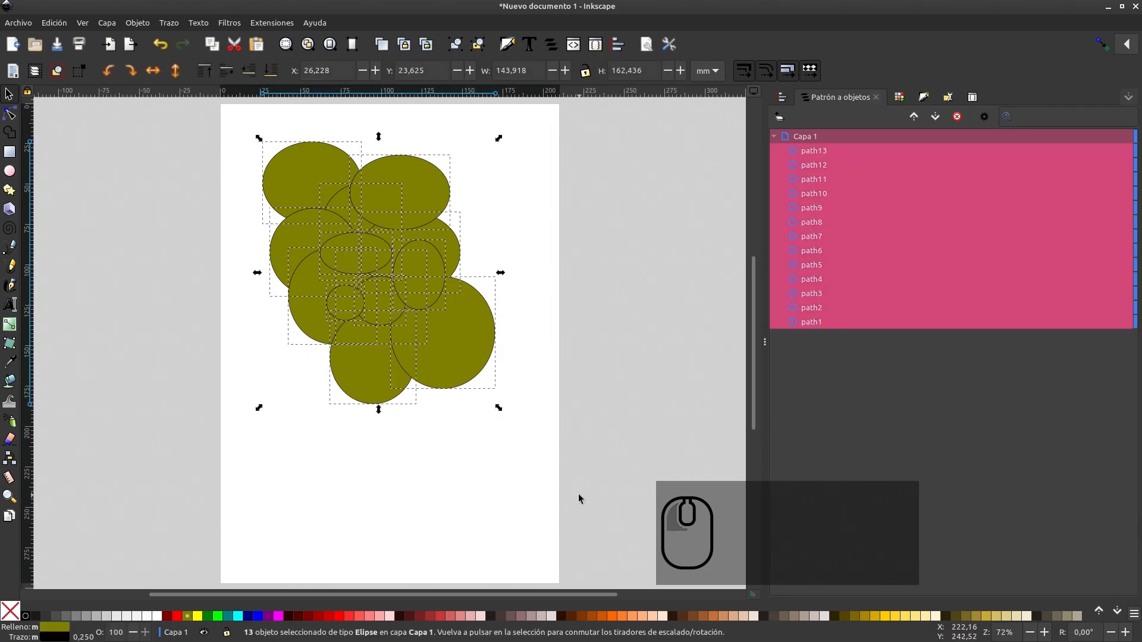
left_click(10, 133)
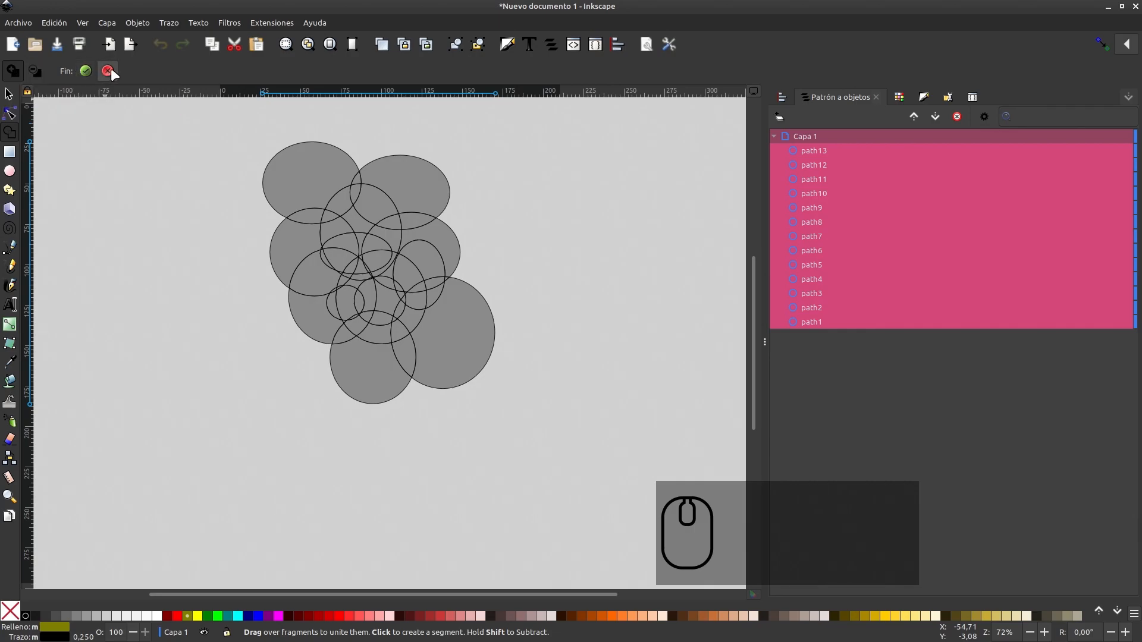
Merge the fragments along the lower edge of the upper-left ellipse, where it overlaps its neighbours, into one crescent
scroll(376, 266, "up", 1, "ctrl")
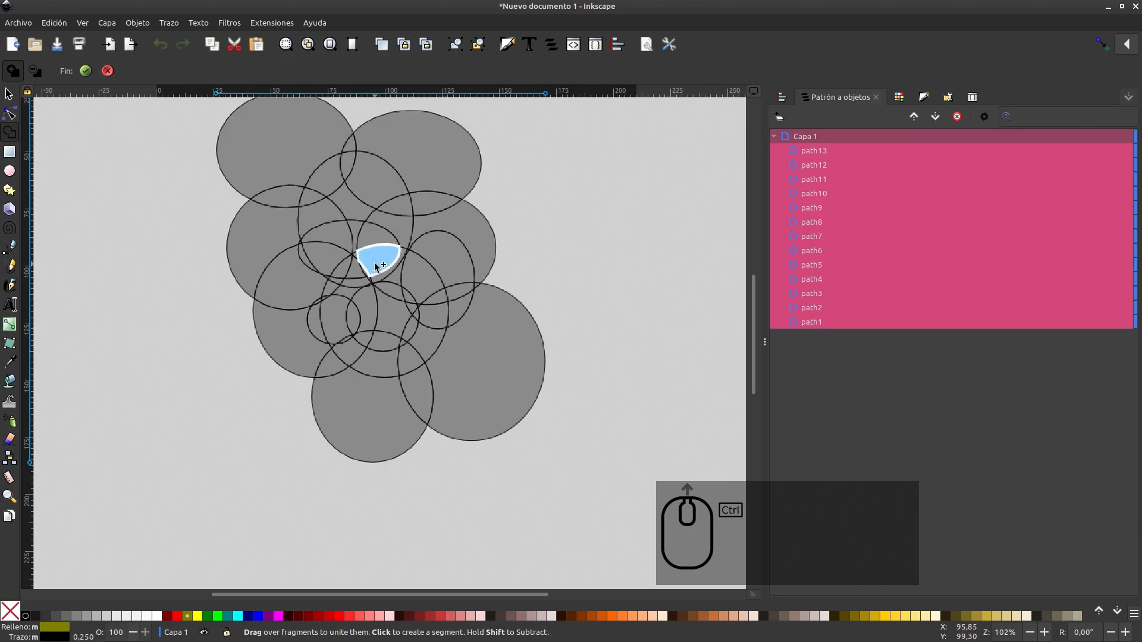
scroll(376, 266, "up", 4, "ctrl")
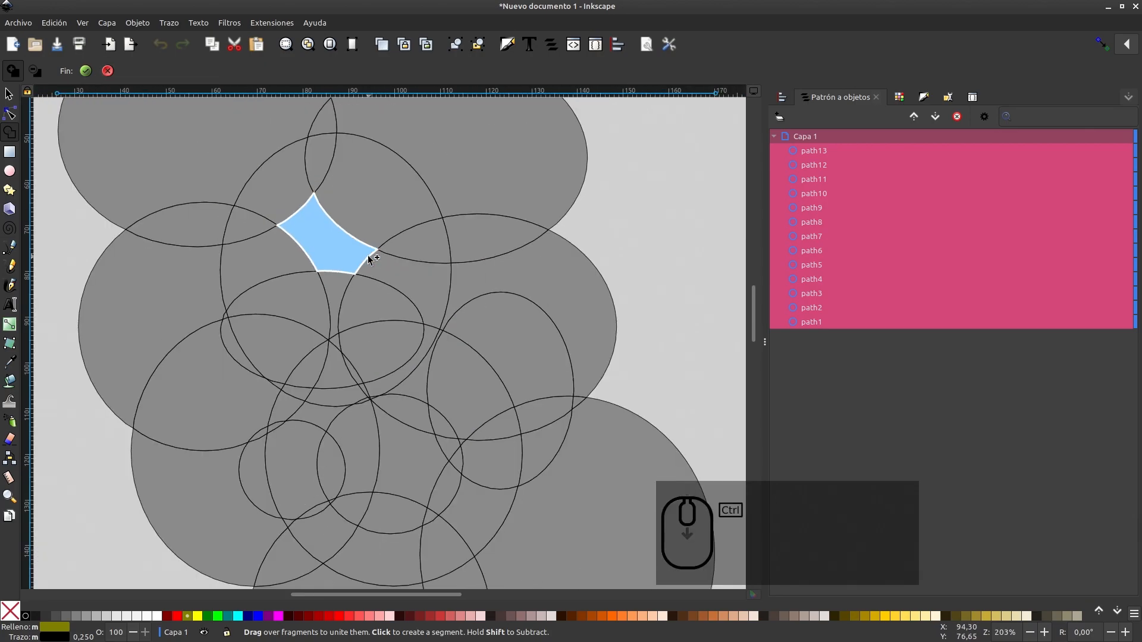
scroll(371, 259, "up", 4)
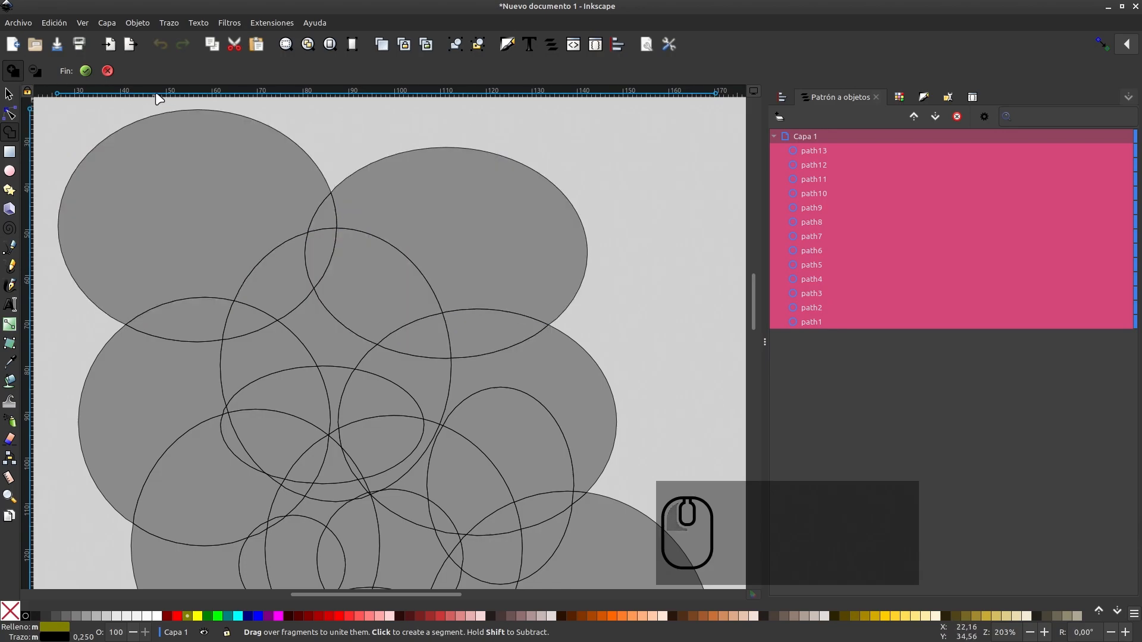
mouse_move(326, 218)
left_mouse_down()
mouse_move(285, 285)
mouse_move(253, 311)
mouse_move(207, 324)
left_mouse_up()
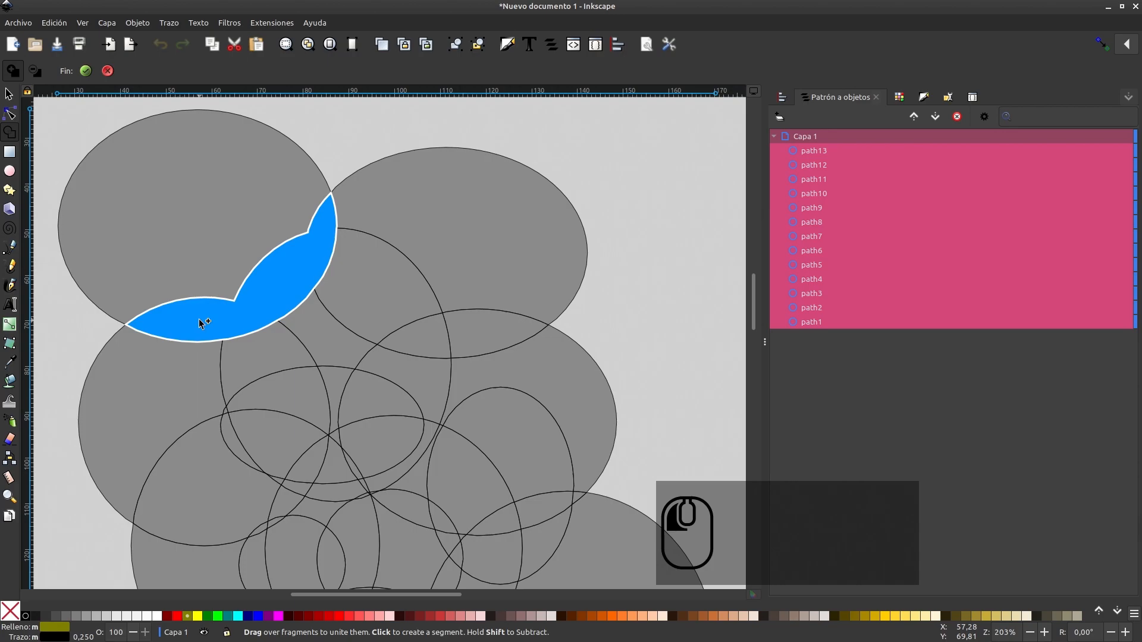
left_click_drag(205, 323, 204, 323)
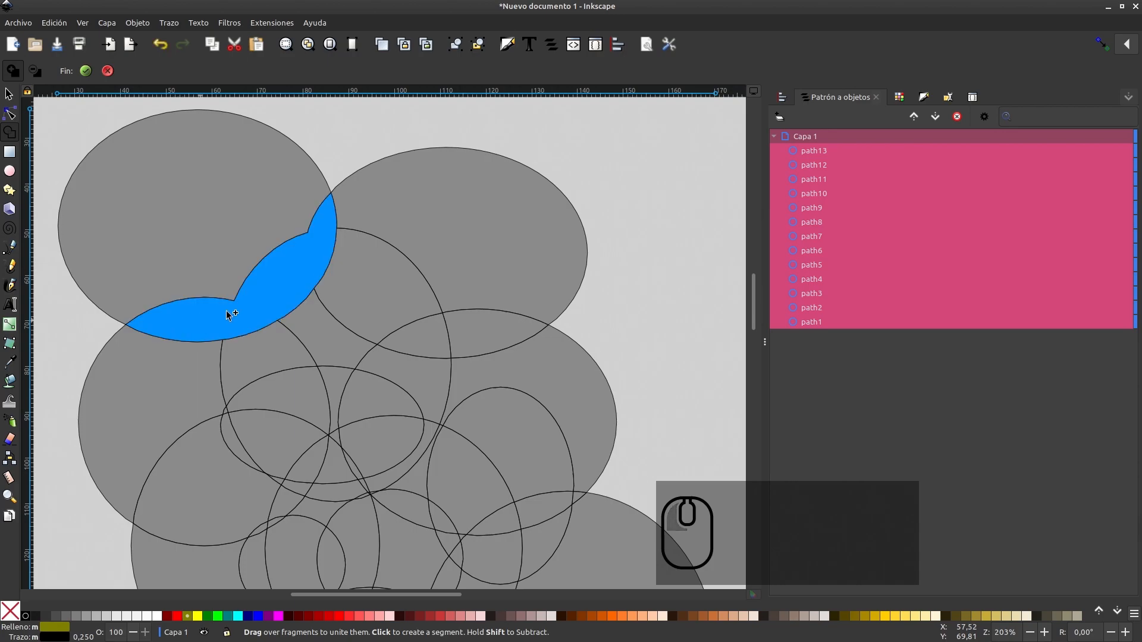
Create segments from the upper-right ellipse's fragments and subtract the small triangular fragment at its lower edge
left_click(402, 205)
left_click(388, 257)
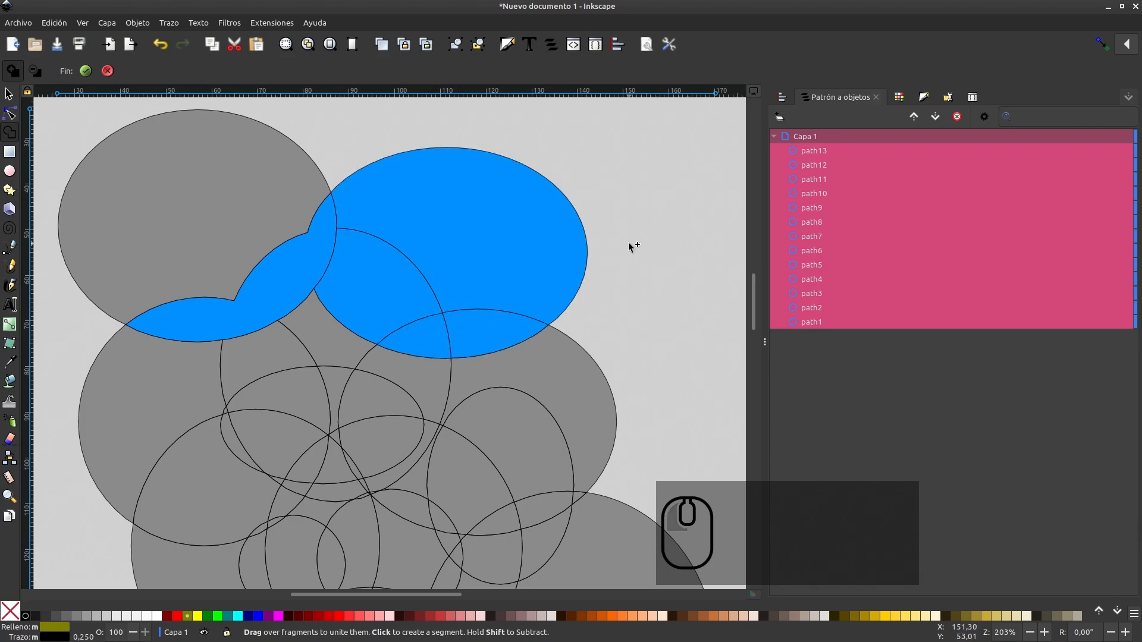
left_click(425, 336)
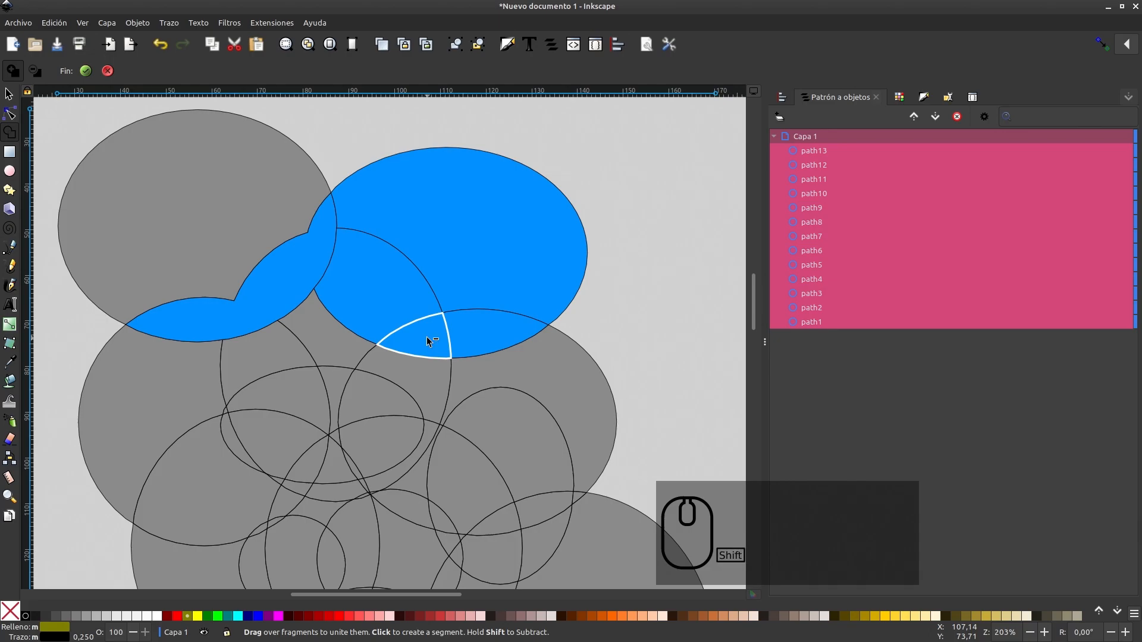
left_click(426, 337, "shift")
left_click(426, 337, "shift")
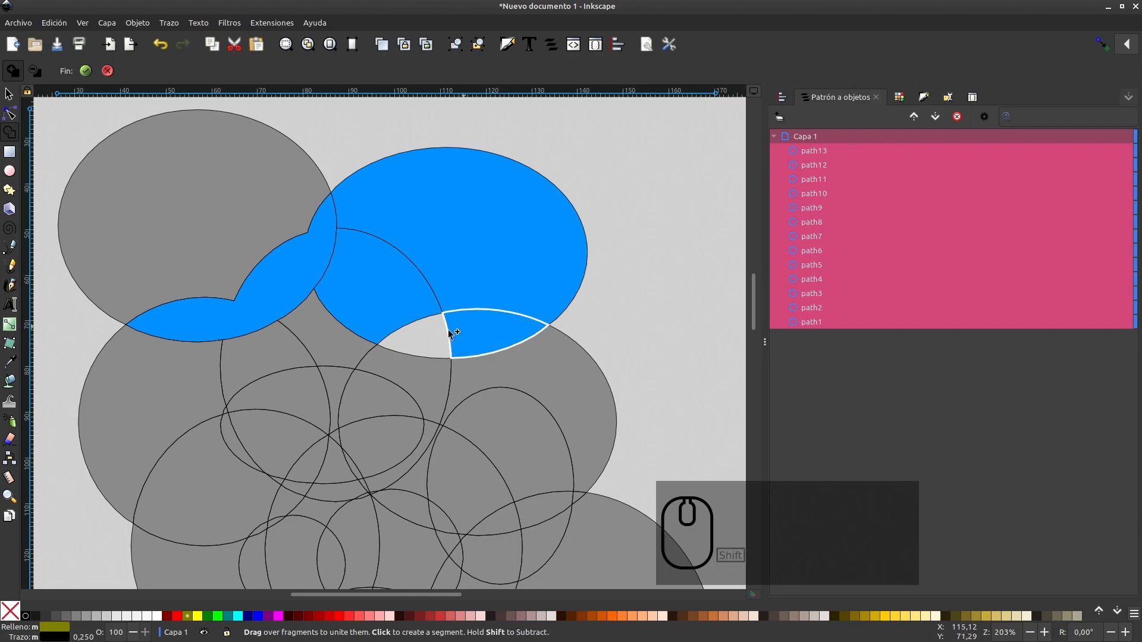
Undo the subtraction and the segments created in the upper-right ellipse, keeping only the merged crescent
key("ctrl+z")
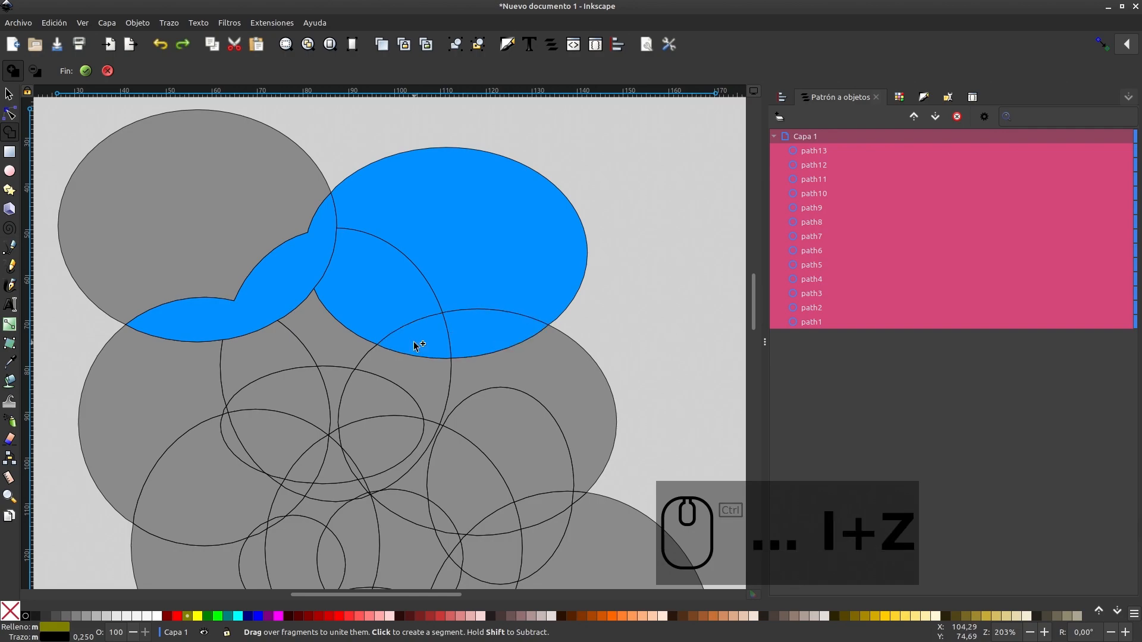
key("ctrl+z")
key("ctrl+z")
key("ctrl+z")
key("ctrl+z")
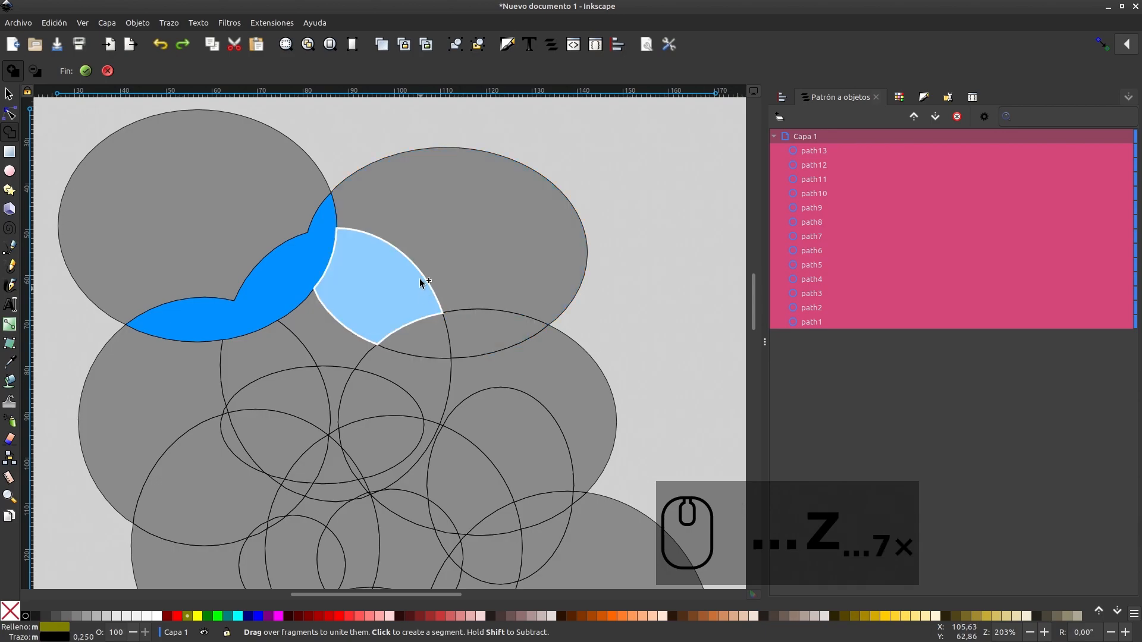
Create segments from the upper-right ellipse's two large fragments and unite them with the merged crescent
left_click(383, 282)
left_click(415, 235)
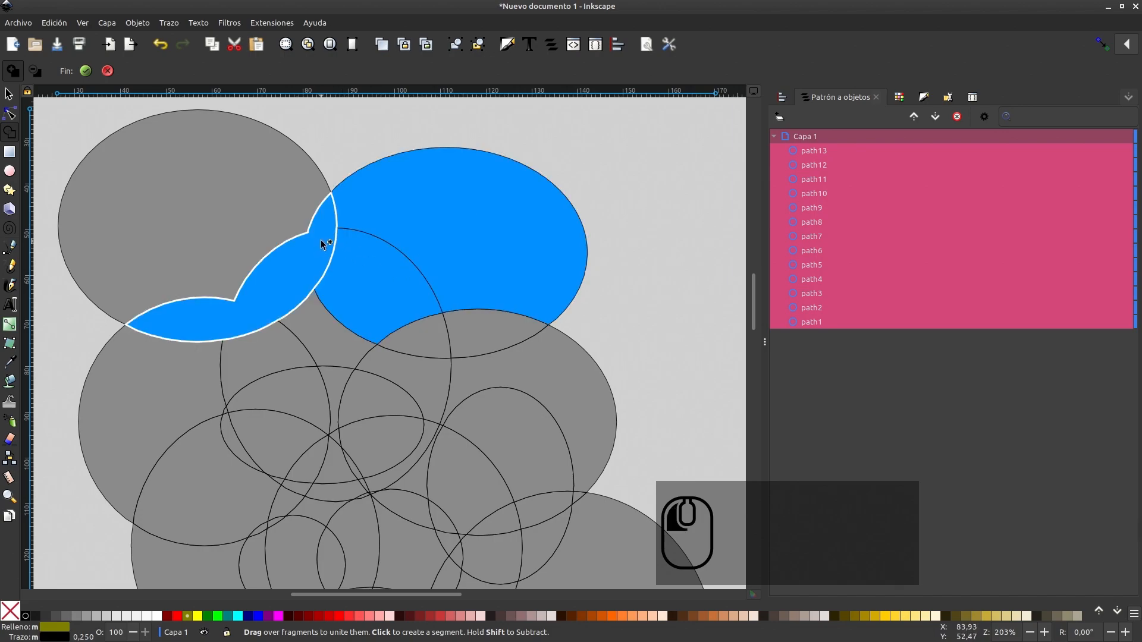
mouse_move(321, 241)
left_mouse_down()
mouse_move(359, 208)
mouse_move(381, 259)
left_mouse_up()
Unite the fragments below the crescent where the middle-left ellipse overlaps the central one
scroll(533, 277, "down", 2)
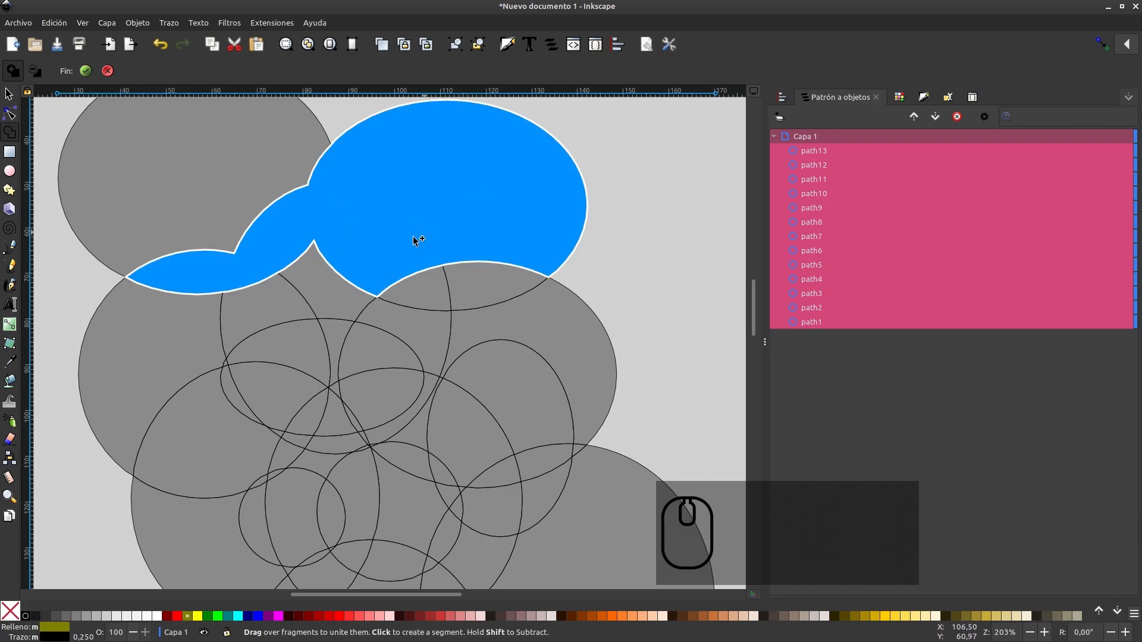
mouse_move(250, 279)
left_mouse_down()
mouse_move(277, 307)
mouse_move(299, 284)
mouse_move(311, 372)
mouse_move(406, 456)
mouse_move(401, 370)
left_mouse_up()
scroll(265, 355, "up", 3)
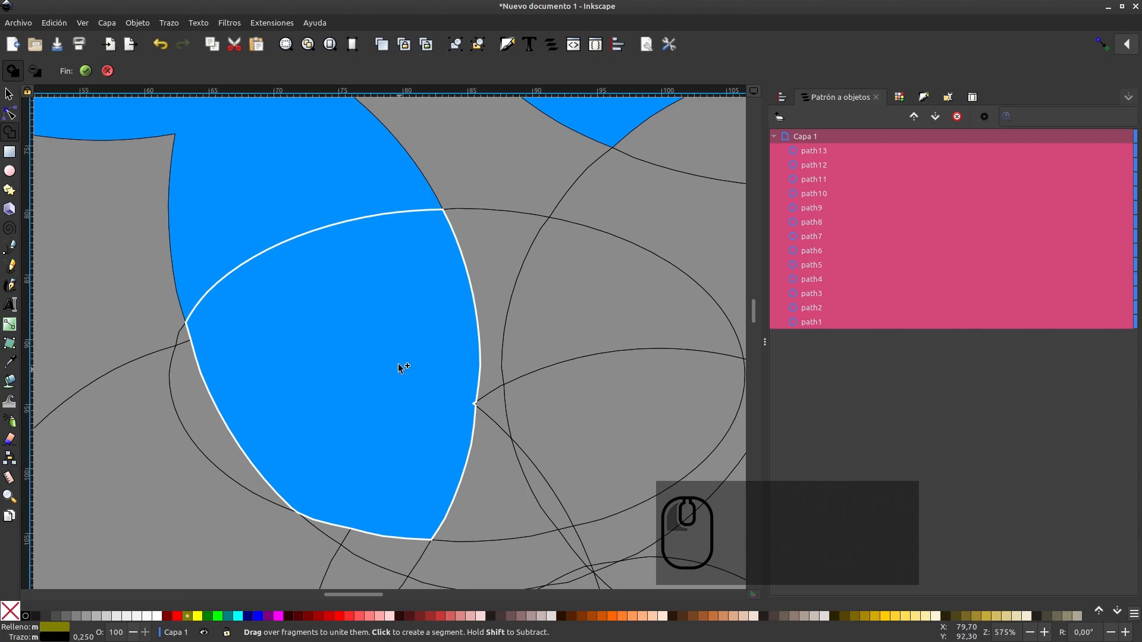
Unite the fragments from the small triangle under the upper-right ellipse down to the thin sliver at the central ellipse's lower edge
scroll(400, 369, "down", 1)
scroll(390, 341, "down", 2)
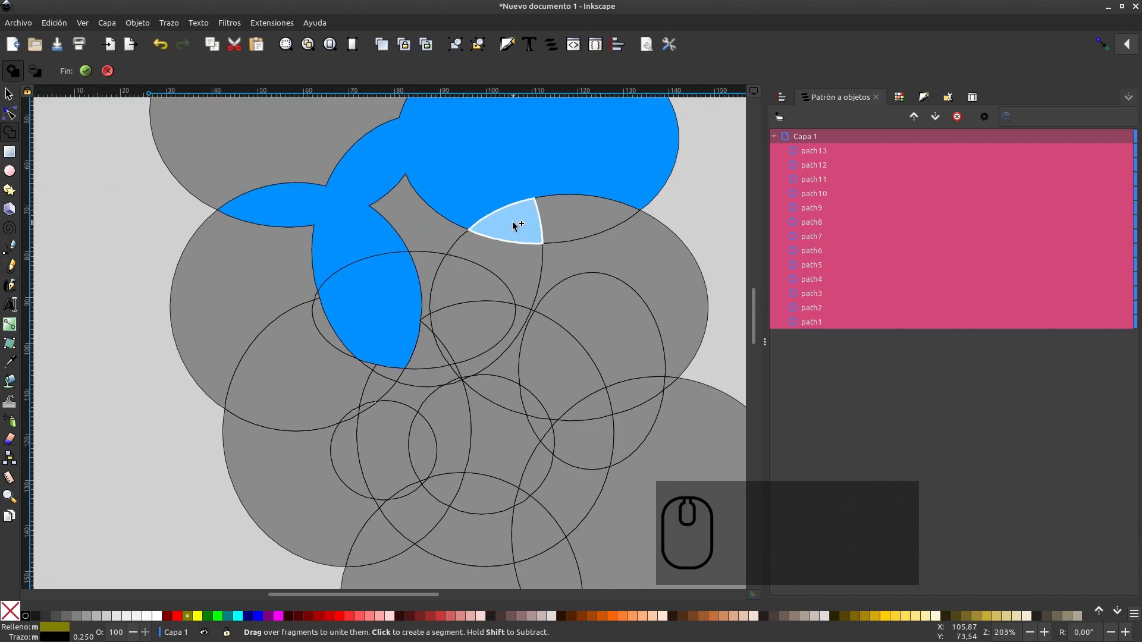
mouse_move(512, 221)
left_mouse_down()
mouse_move(520, 259)
mouse_move(486, 285)
mouse_move(481, 317)
mouse_move(429, 322)
mouse_move(446, 347)
left_mouse_up()
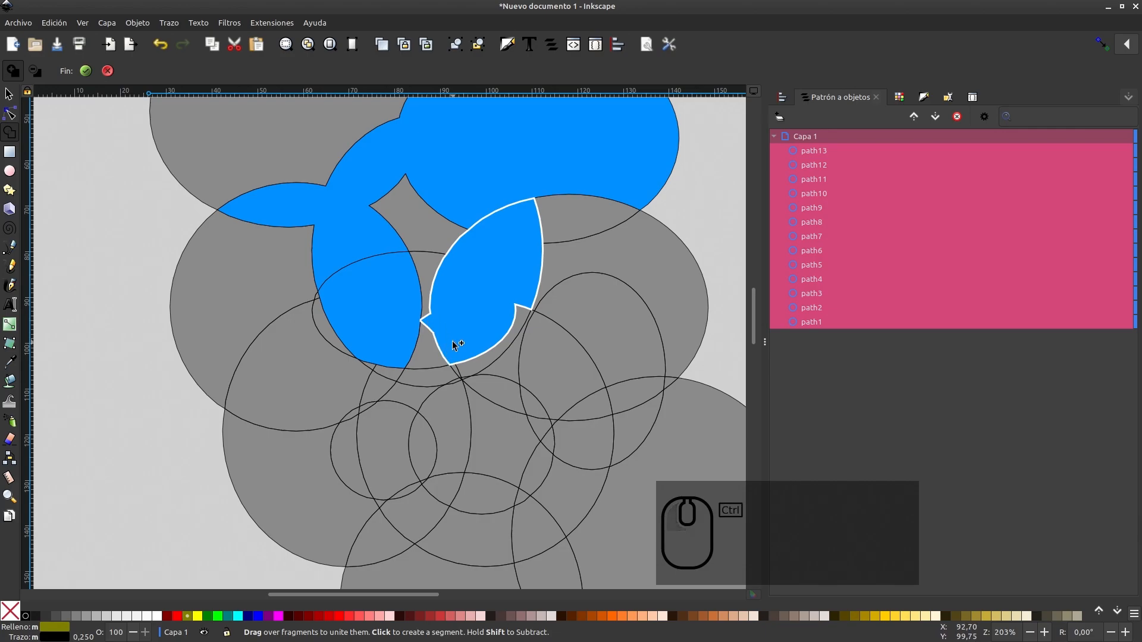
scroll(452, 341, "up", 5, "ctrl")
left_click_drag(437, 409, 464, 487)
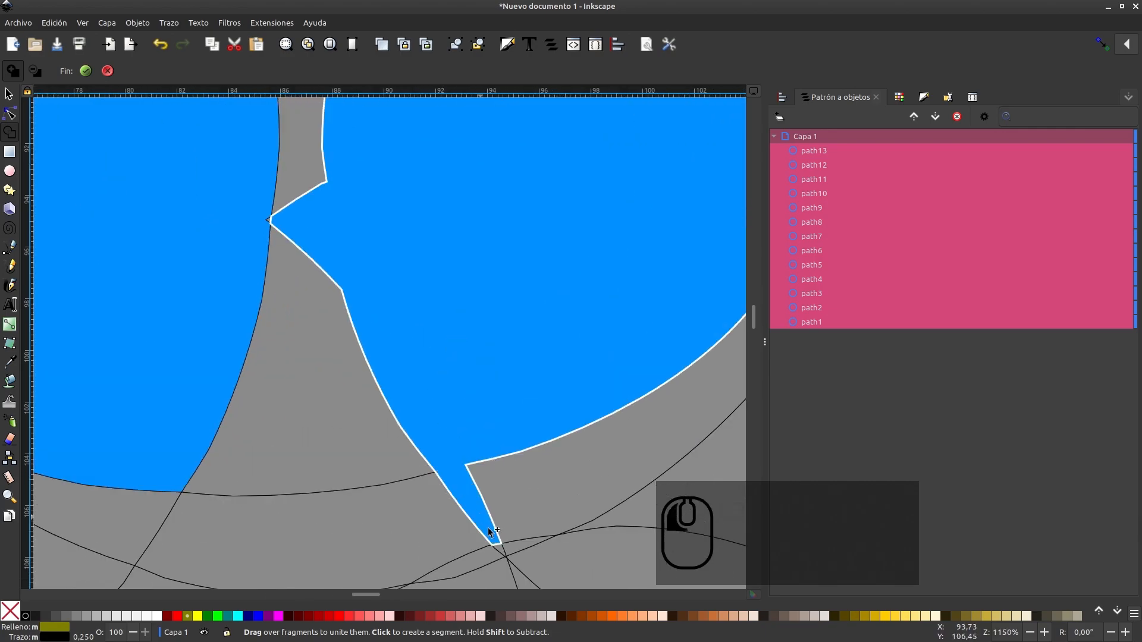
left_click_drag(499, 537, 497, 533)
Extend the sliver-tipped shape through the curved fragment below it and down into the bottom ellipse's large fragment
scroll(495, 453, "down", 3, "ctrl")
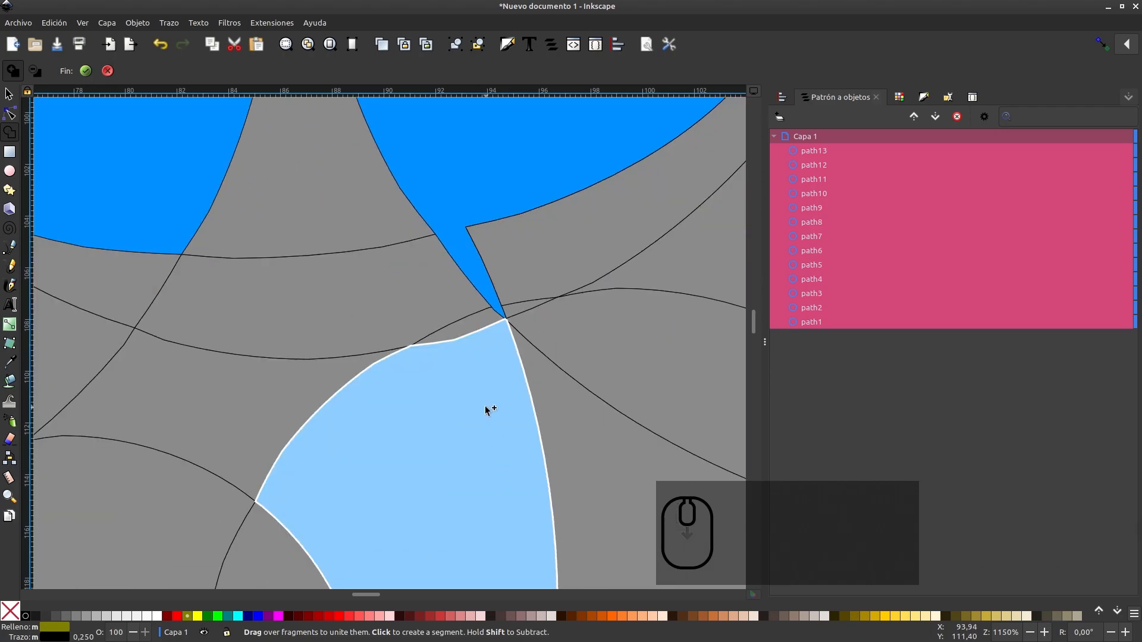
scroll(483, 381, "up", 3, "ctrl")
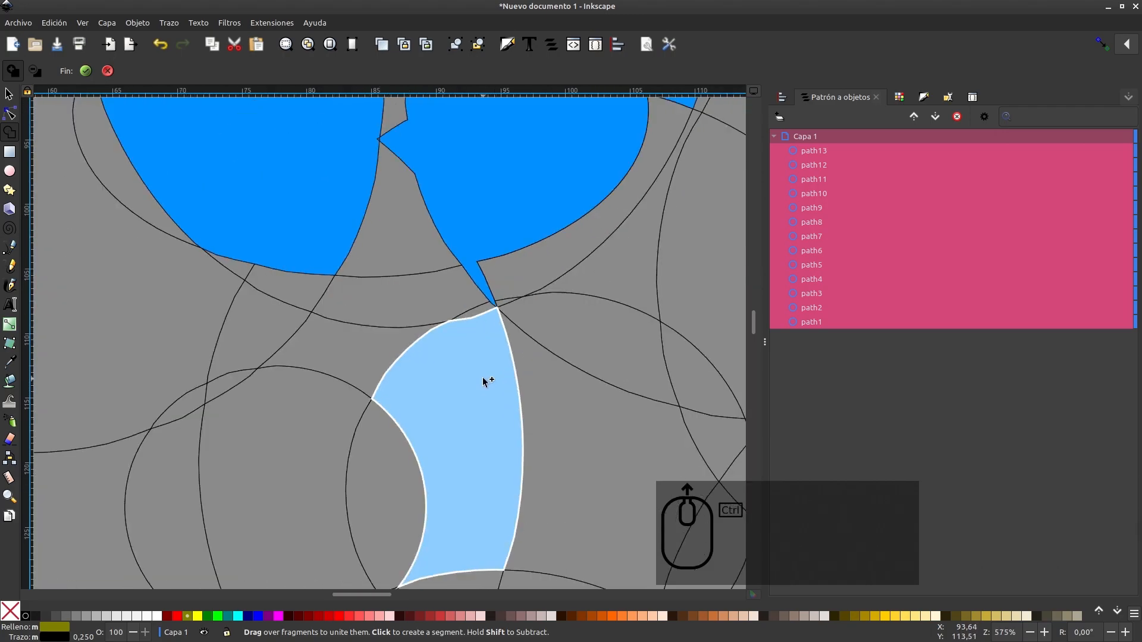
mouse_move(494, 209)
left_mouse_down()
mouse_move(509, 234)
mouse_move(500, 271)
left_mouse_up()
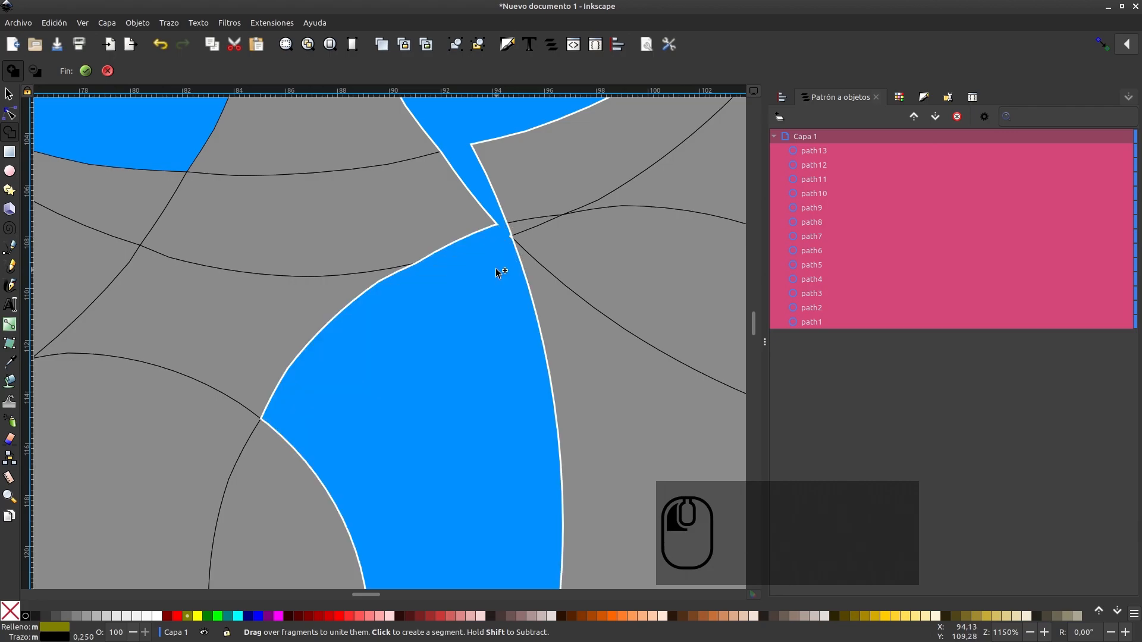
scroll(494, 269, "down", 3, "ctrl")
scroll(492, 265, "down", 2)
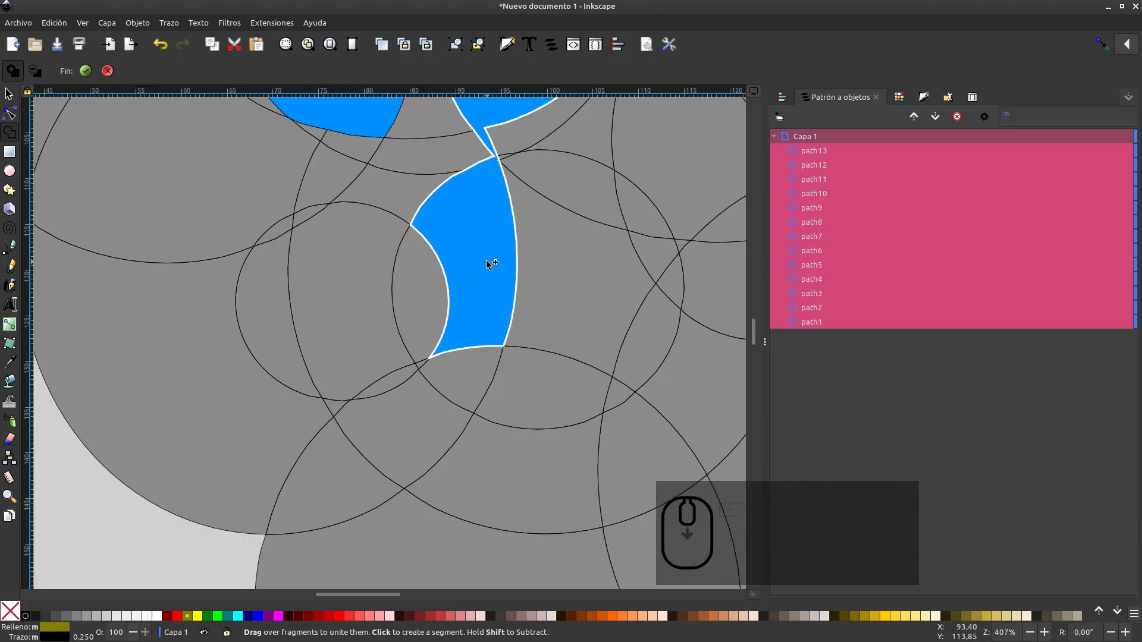
mouse_move(471, 328)
left_mouse_down()
mouse_move(463, 369)
mouse_move(429, 418)
mouse_move(438, 527)
left_mouse_up()
scroll(462, 416, "down", 10)
scroll(455, 383, "down", 3, "ctrl")
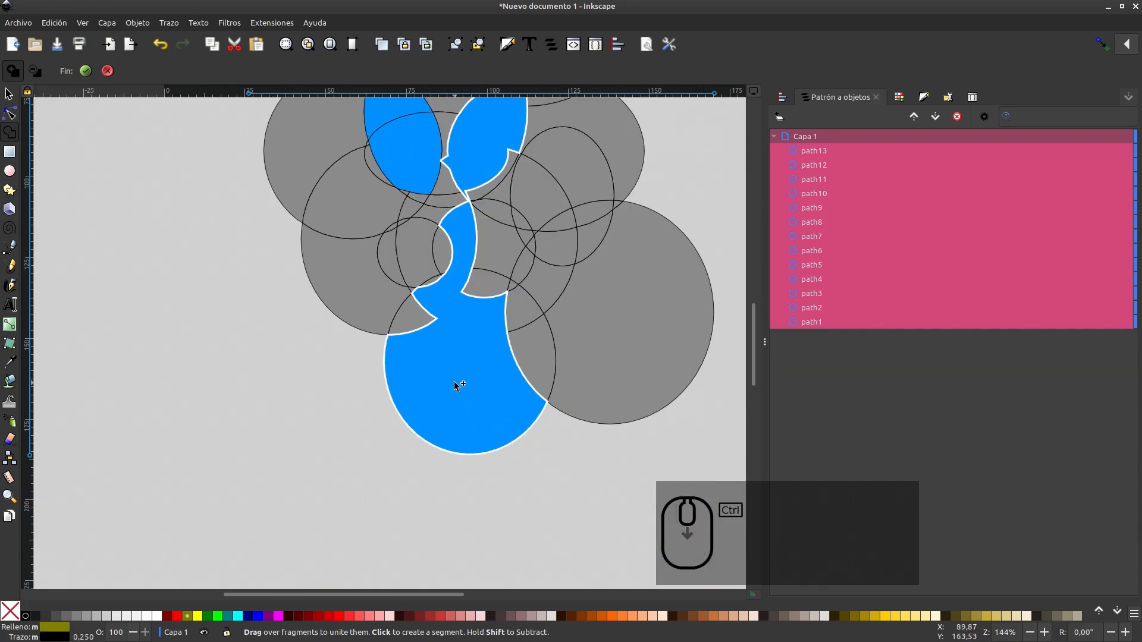
scroll(454, 383, "down", 1, "ctrl")
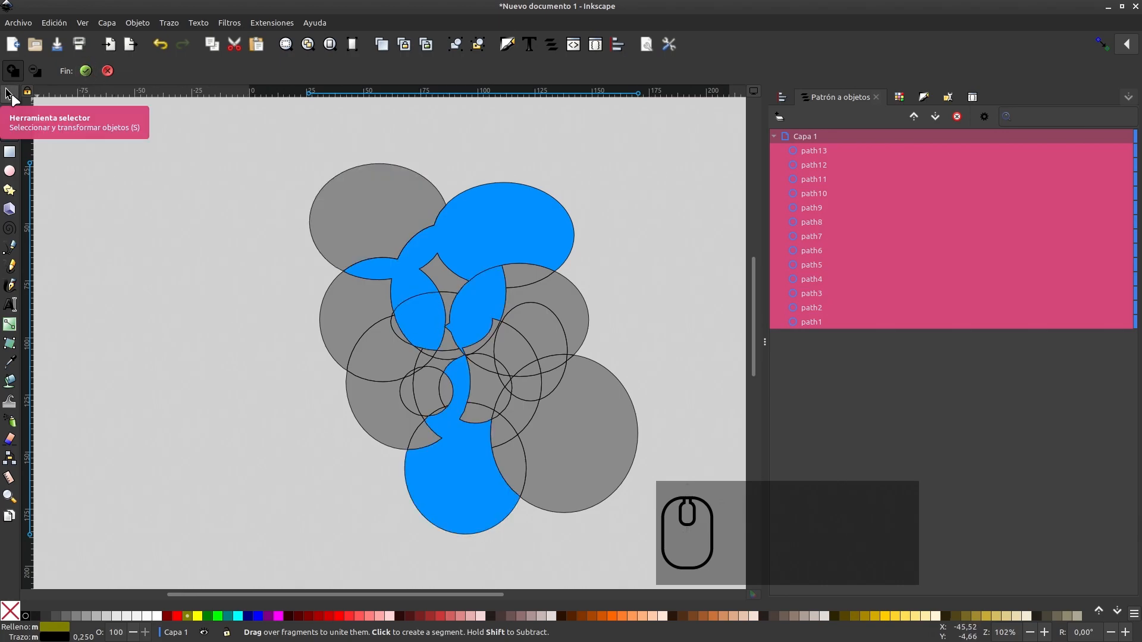
Apply the Shape Builder result so only the united shapes are kept, and clear the selection
left_click(87, 71)
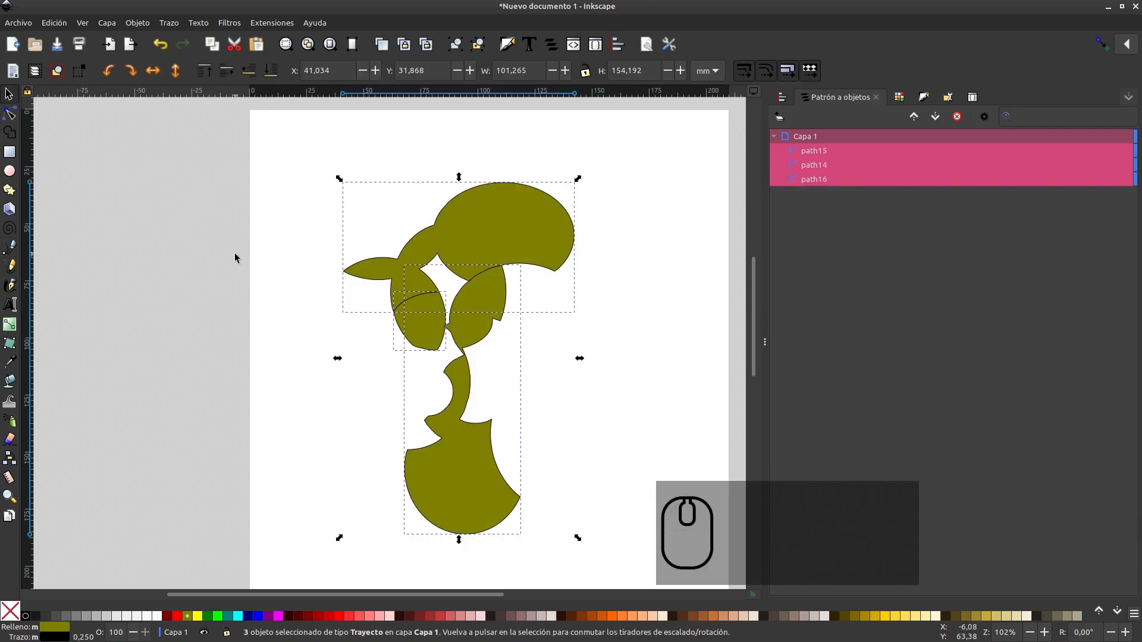
left_click(235, 258)
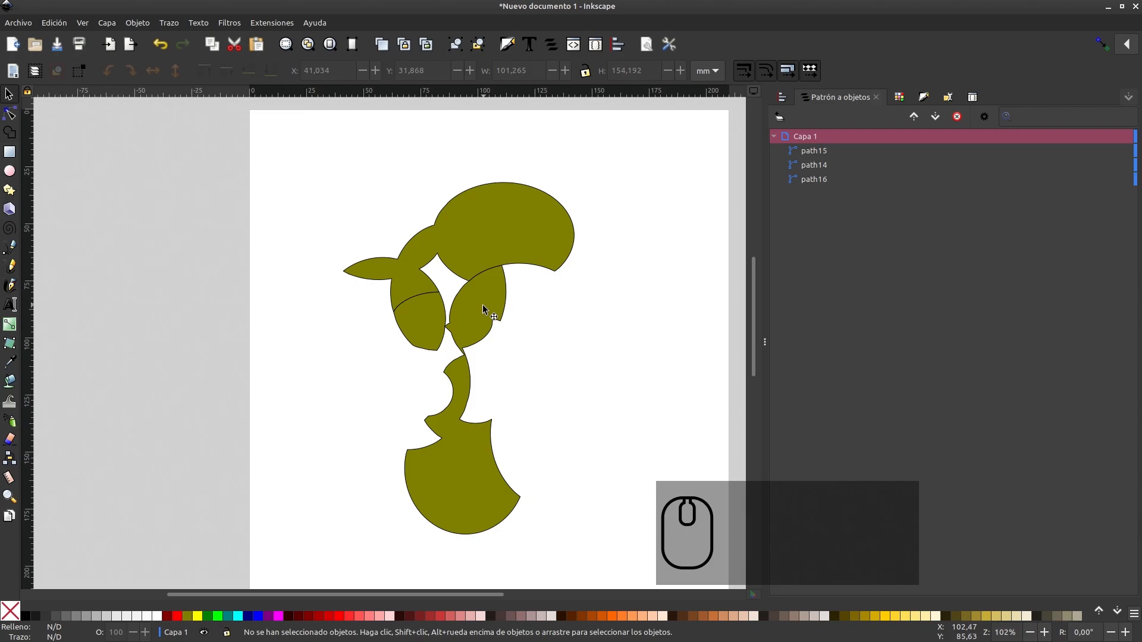
Move the large upper shape up and to the left, away from the two pieces below, and undo that move
scroll(483, 301, "up", 2)
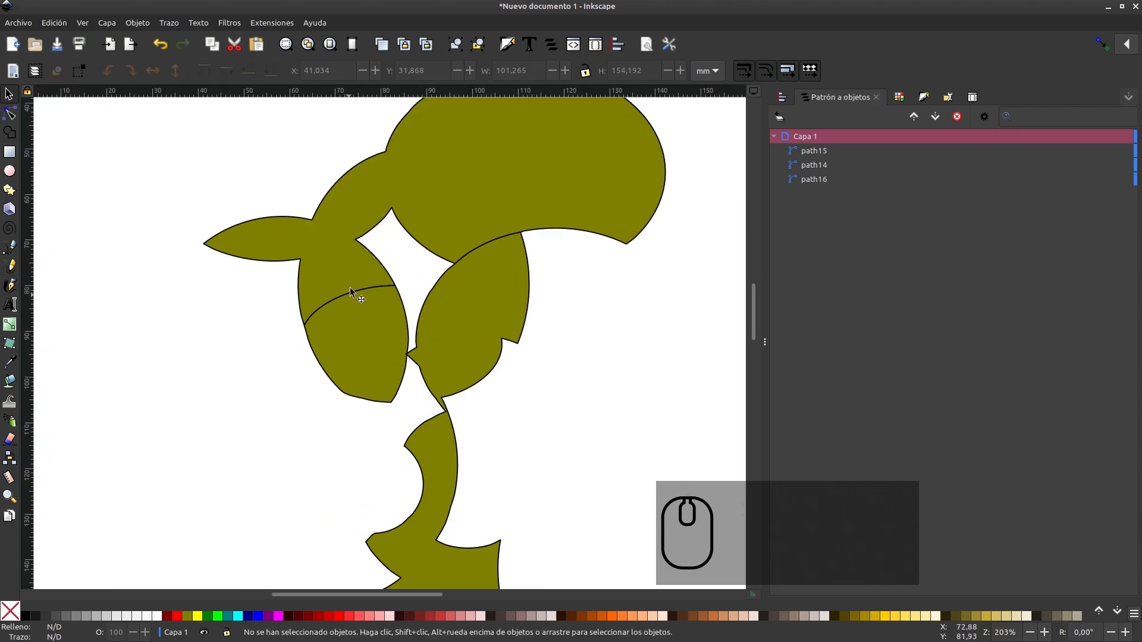
left_click_drag(344, 260, 288, 224)
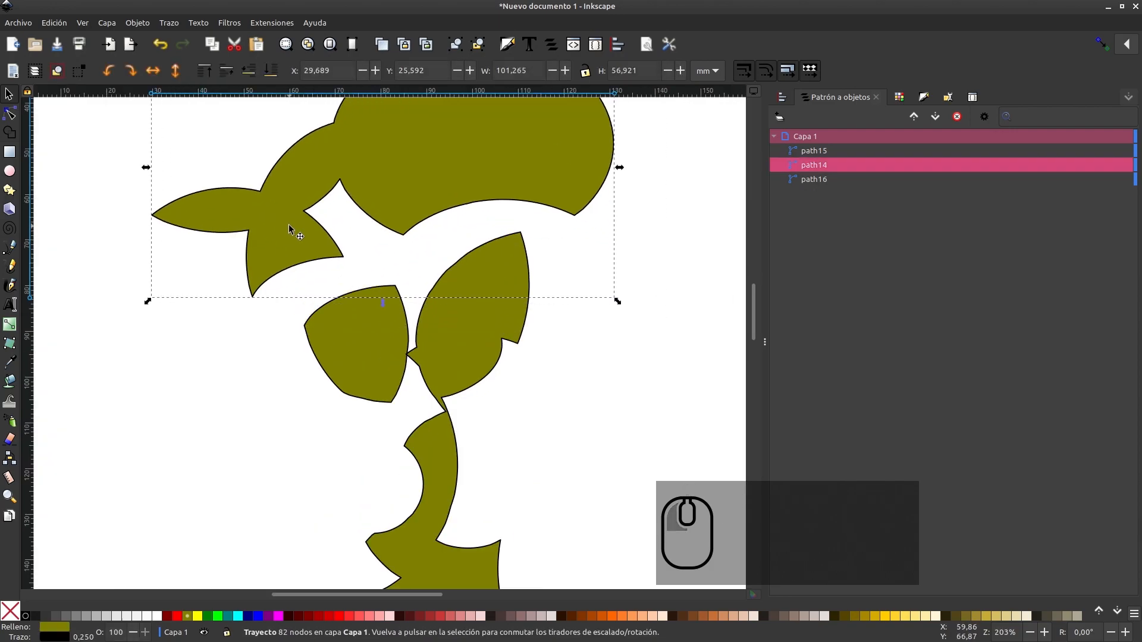
key("ctrl+z")
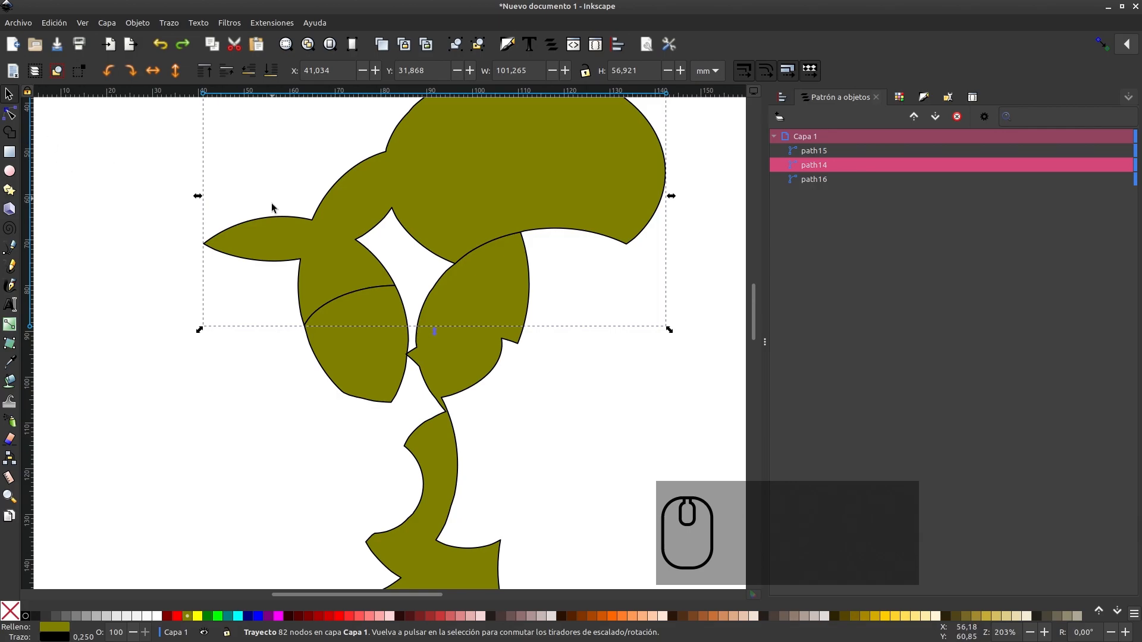
Select all three remaining shapes, unite them into one with the Shape Builder, leaving the central gap empty, and apply the result
scroll(273, 205, "down", 3)
left_click_drag(200, 121, 473, 439)
scroll(447, 364, "up", 3)
scroll(440, 358, "up", 2)
scroll(440, 358, "left", 5)
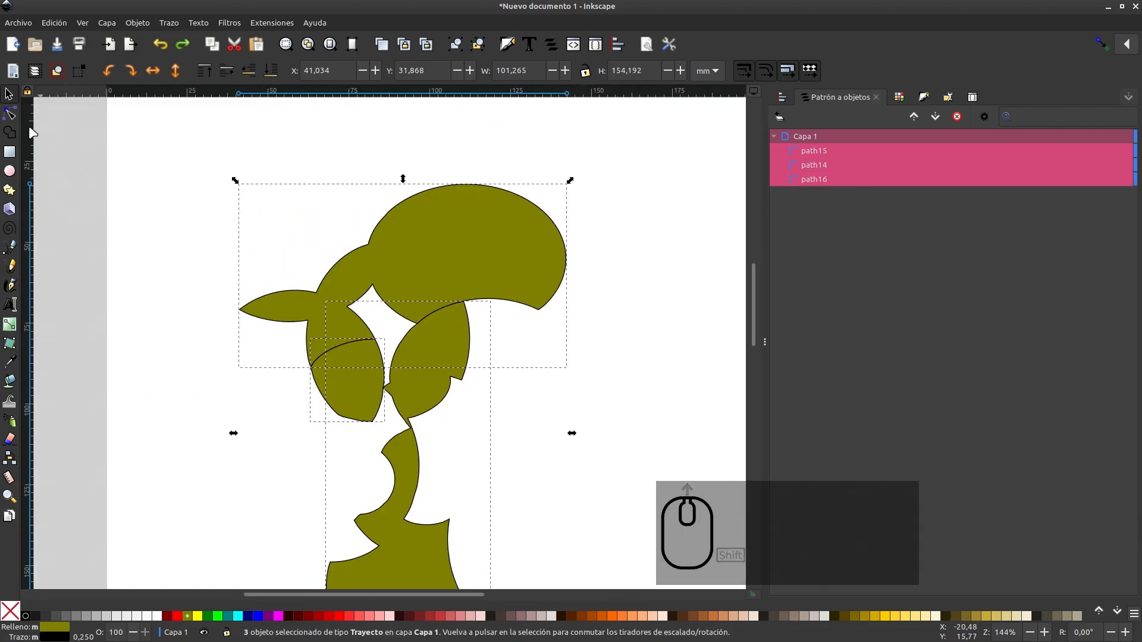
left_click(10, 132)
mouse_move(330, 326)
left_mouse_down()
mouse_move(347, 382)
mouse_move(431, 274)
mouse_move(442, 340)
left_mouse_up()
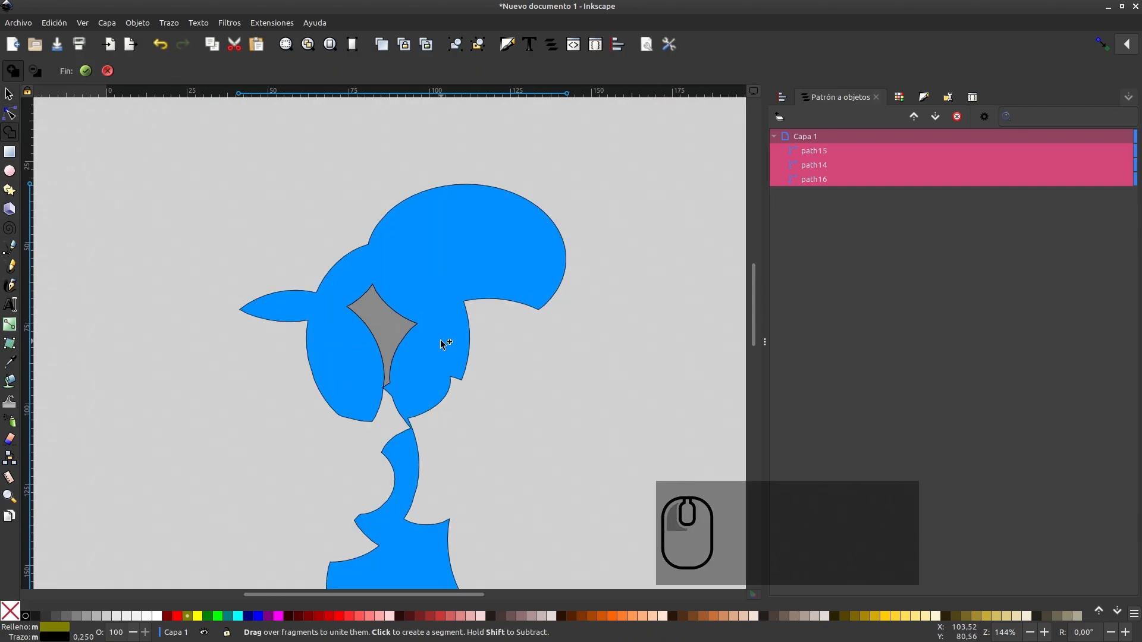
left_click(86, 71)
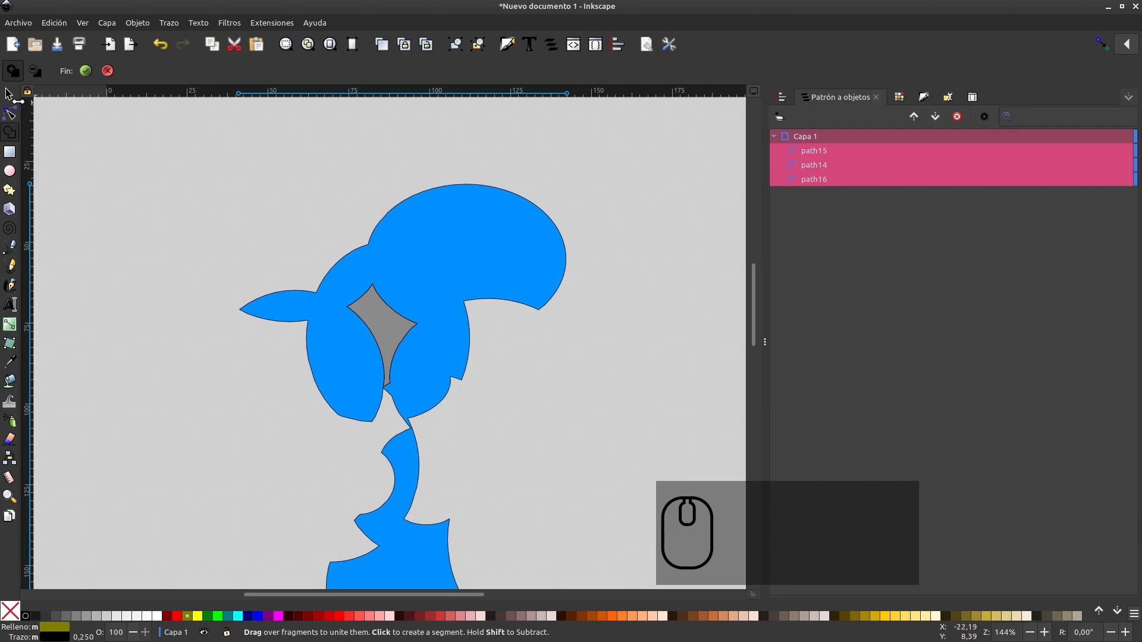
left_click(88, 71)
Move the united shape about 40 mm to the right and 33 mm down on the page
scroll(366, 346, "down", 5)
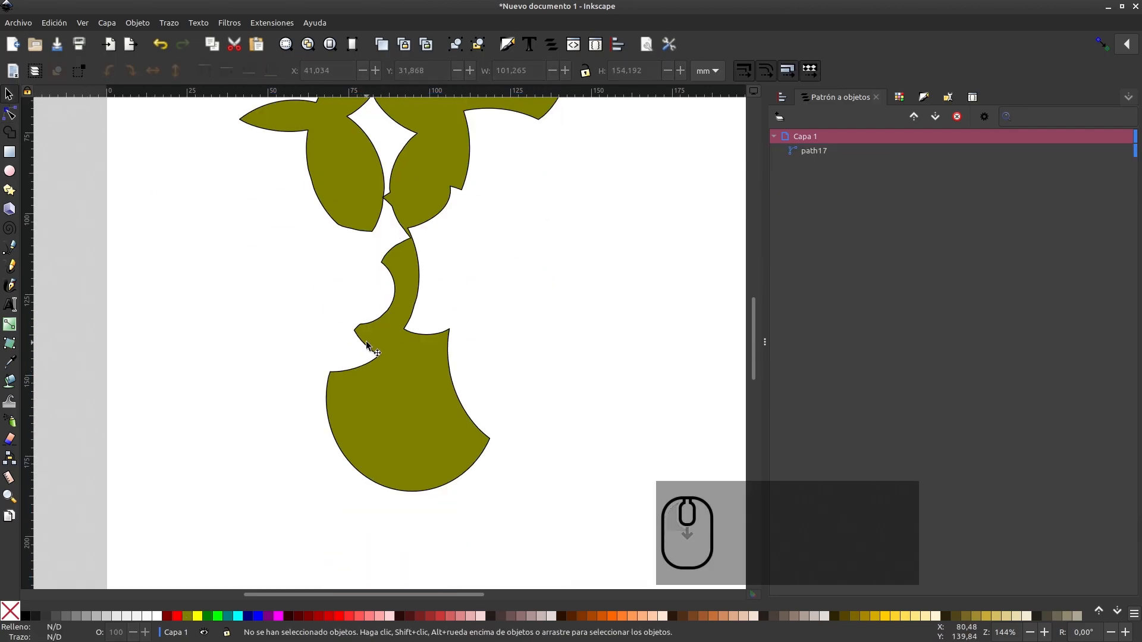
scroll(366, 343, "down", 1)
left_click_drag(339, 252, 403, 306)
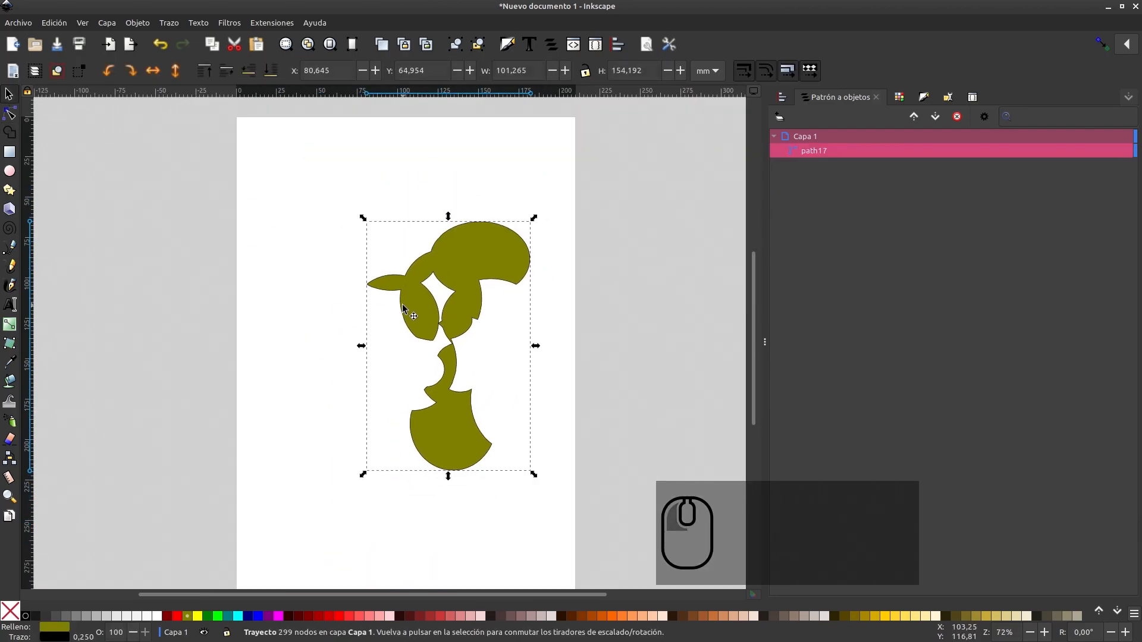